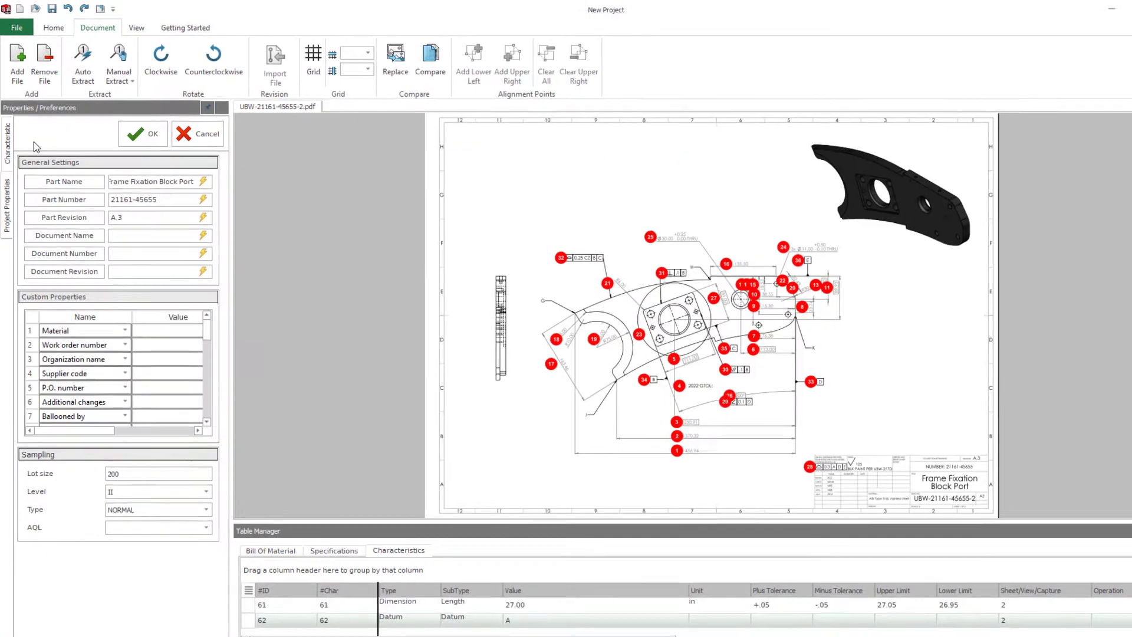
- Select all balloons on the drawing and make their fill colour transparent
left_click(54, 28)
scroll(711, 345, "up", 5)
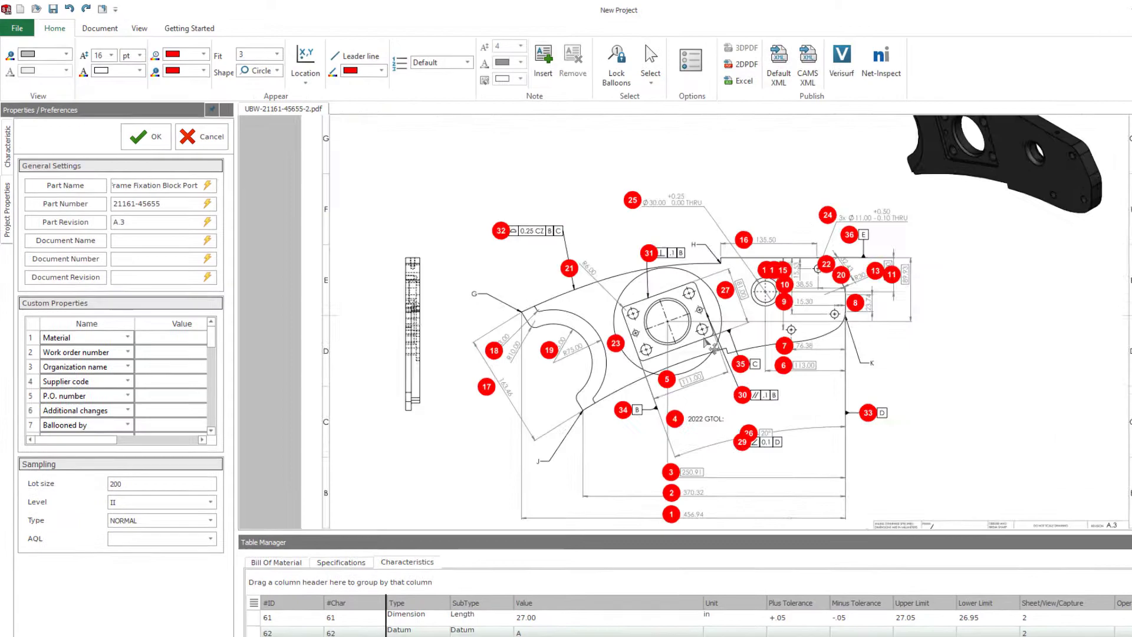
left_click(656, 51)
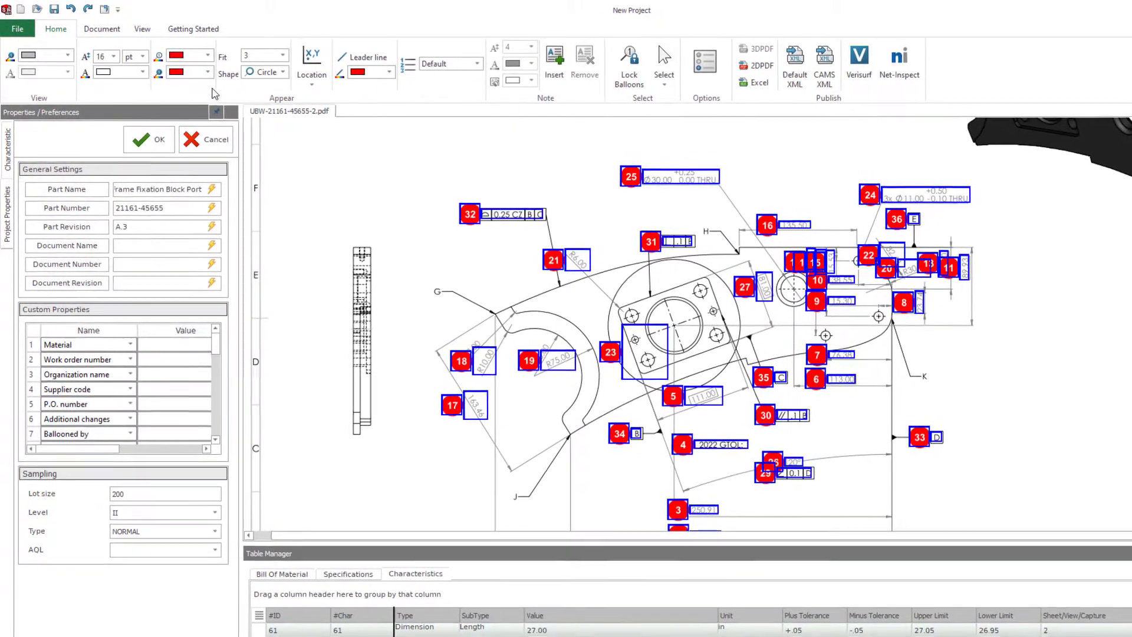
left_click(206, 71)
left_click(204, 127)
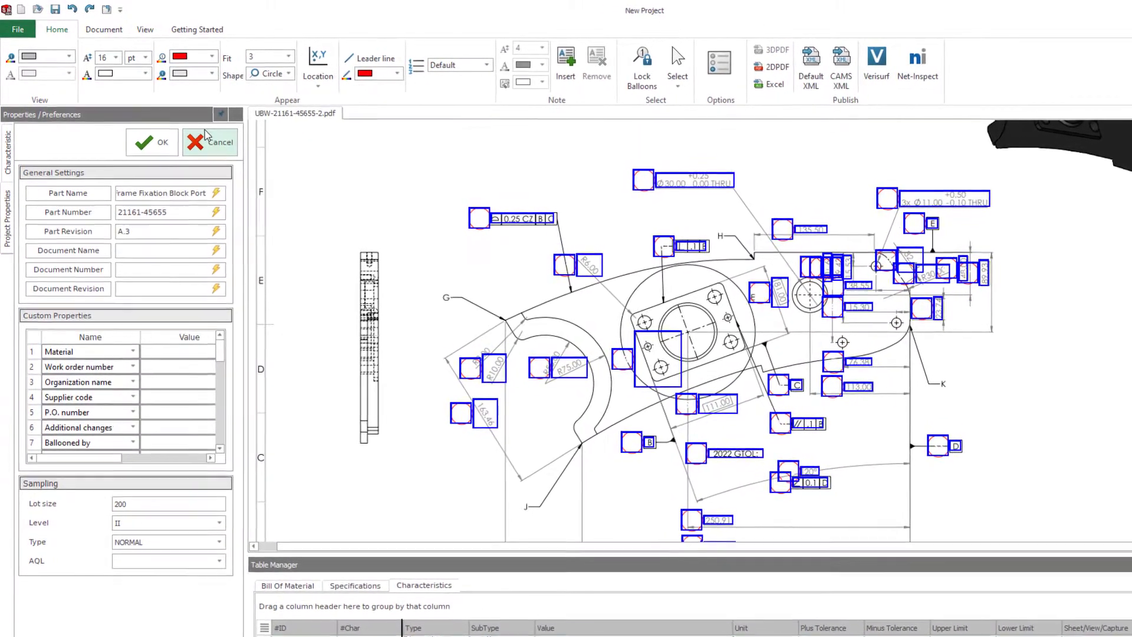
- Set the text of the selected balloons to red with a font size of 8 pt
left_click(145, 74)
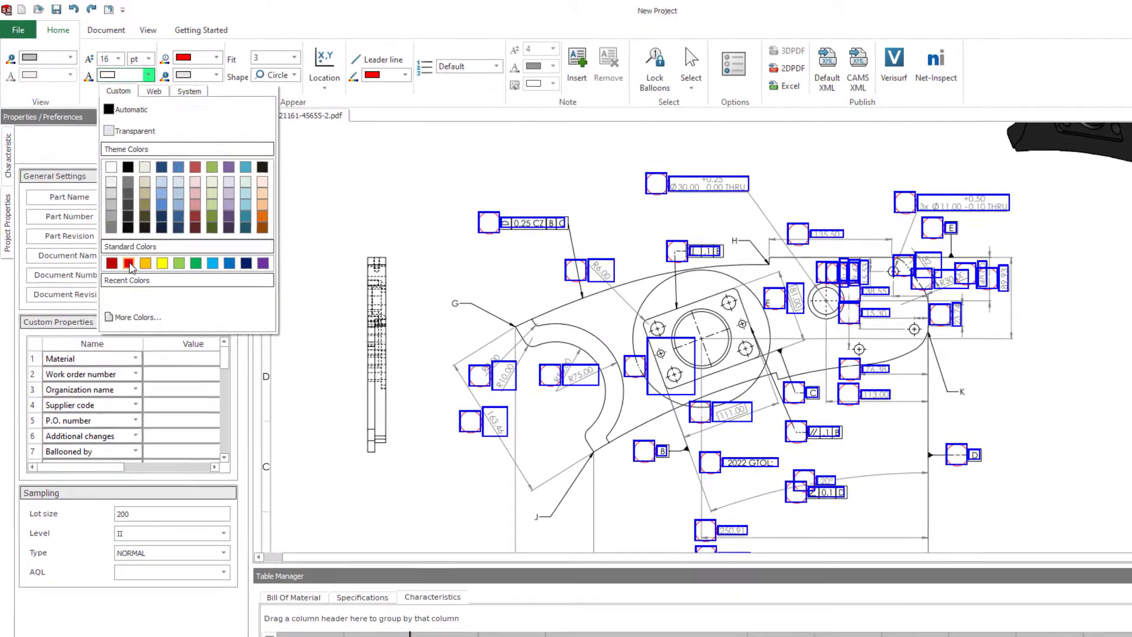
left_click(127, 260)
left_click(120, 74)
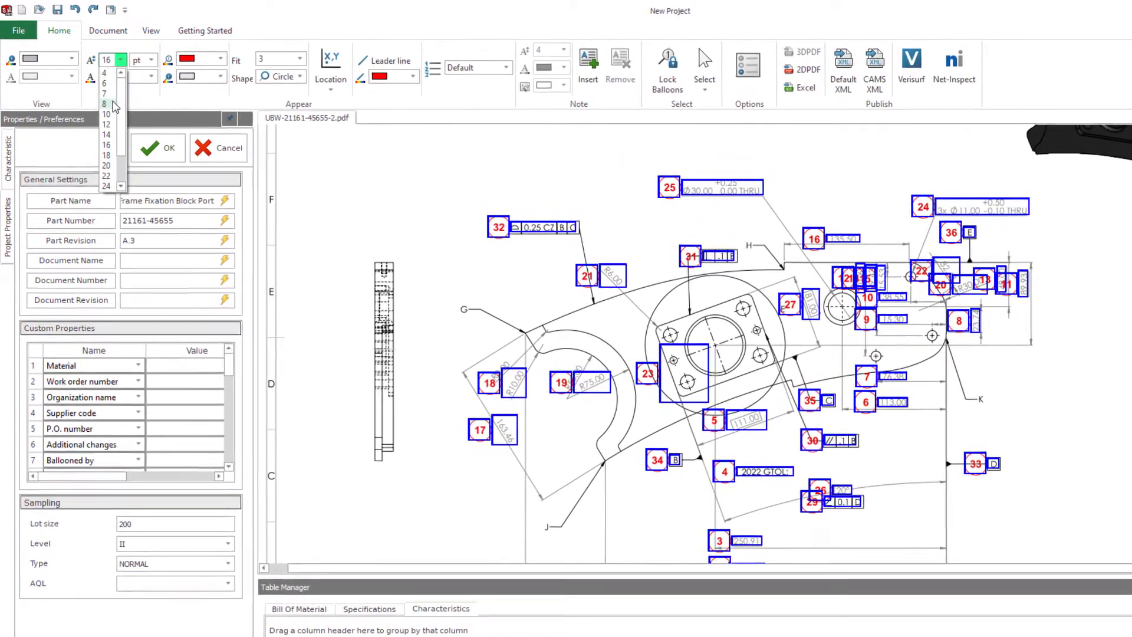
left_click(115, 100)
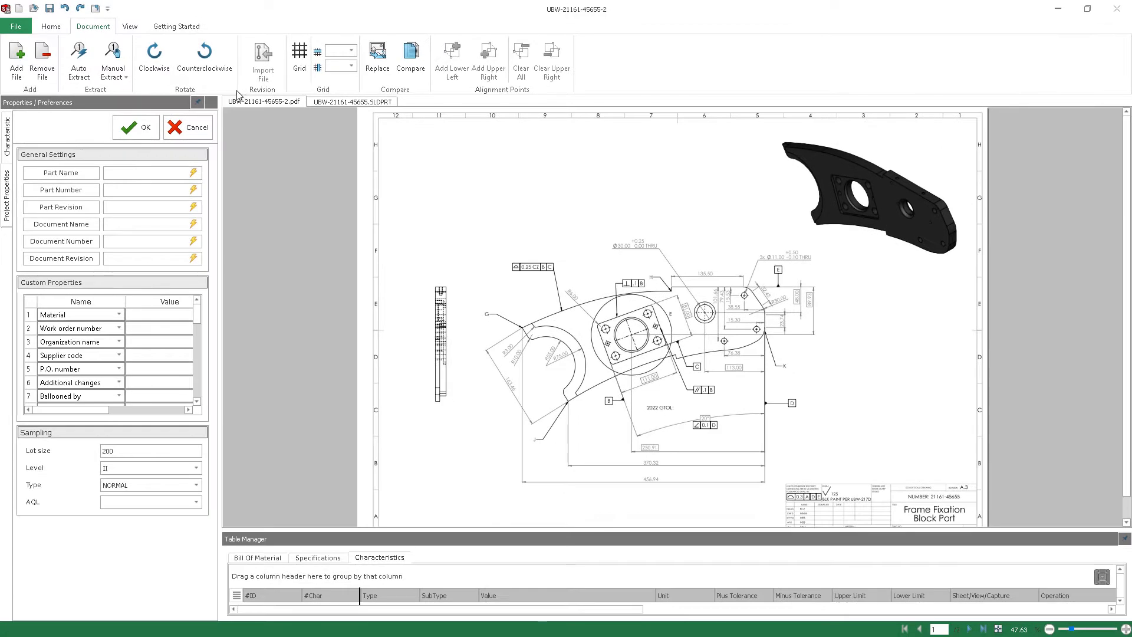
- Auto-extract the PDF drawing's dimensions, GD&Ts, surface finishes and datums, and select the balloon of the 0.25 CZ profile tolerance
left_click(92, 78)
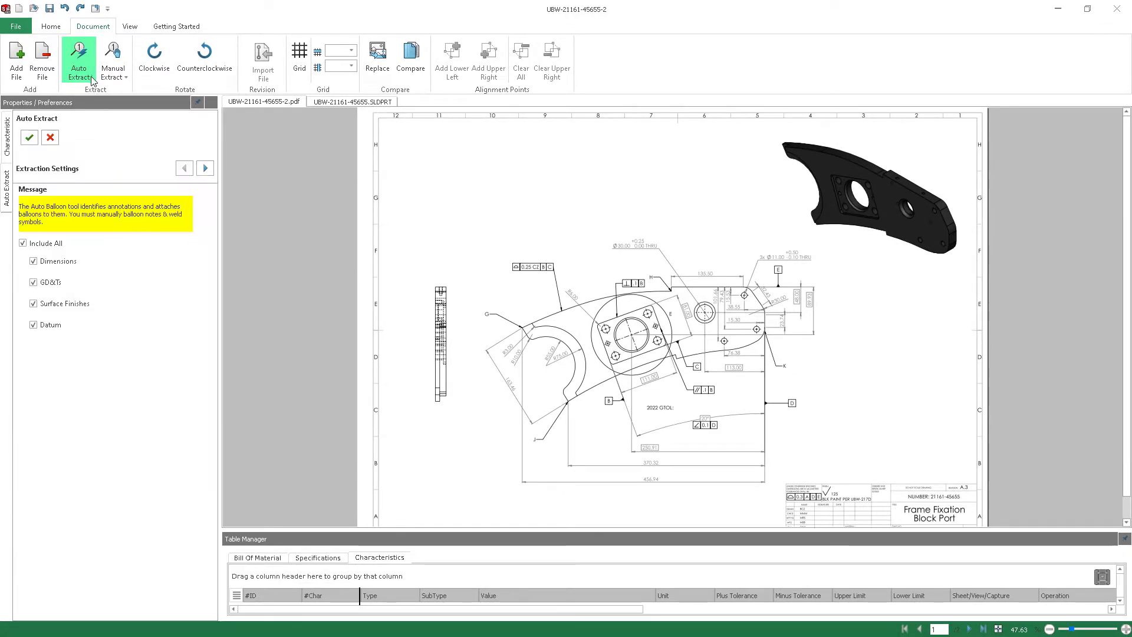
left_click(30, 139)
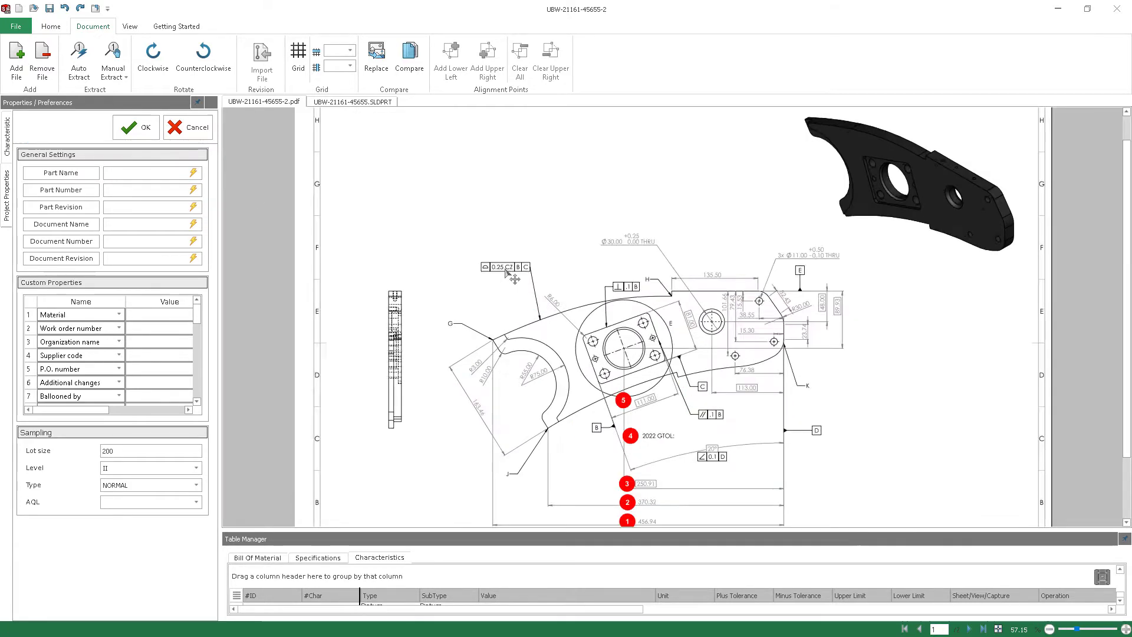
left_click(426, 275)
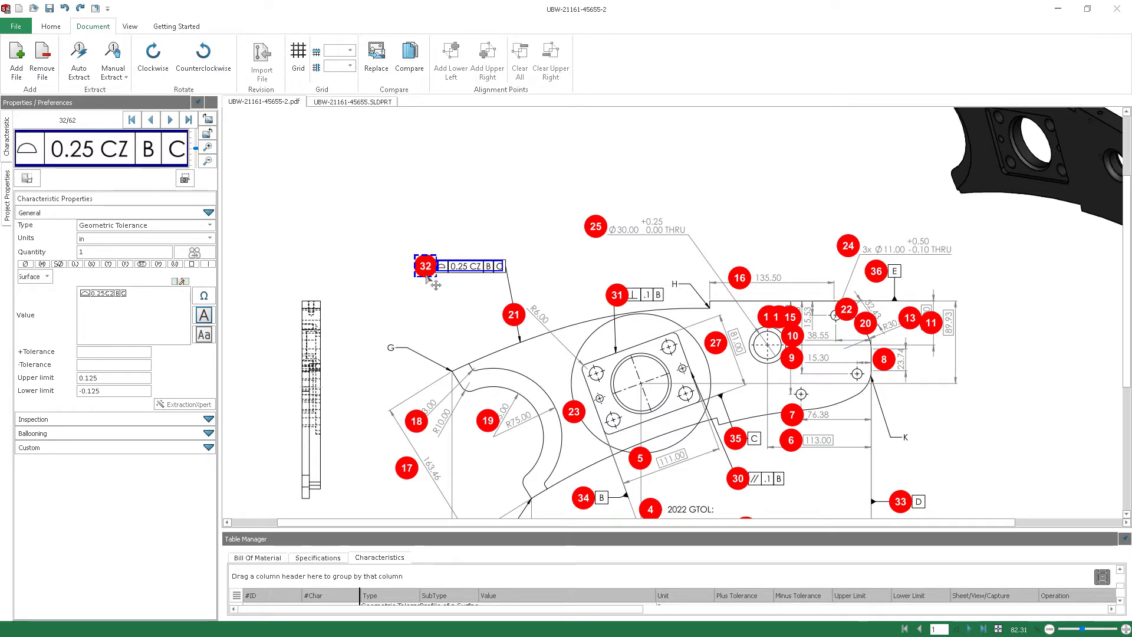
- Manually extract the 4x and 2x hole position tolerances from the UBW-21161-45655.SLDPRT model
left_click(321, 103)
left_click(119, 69)
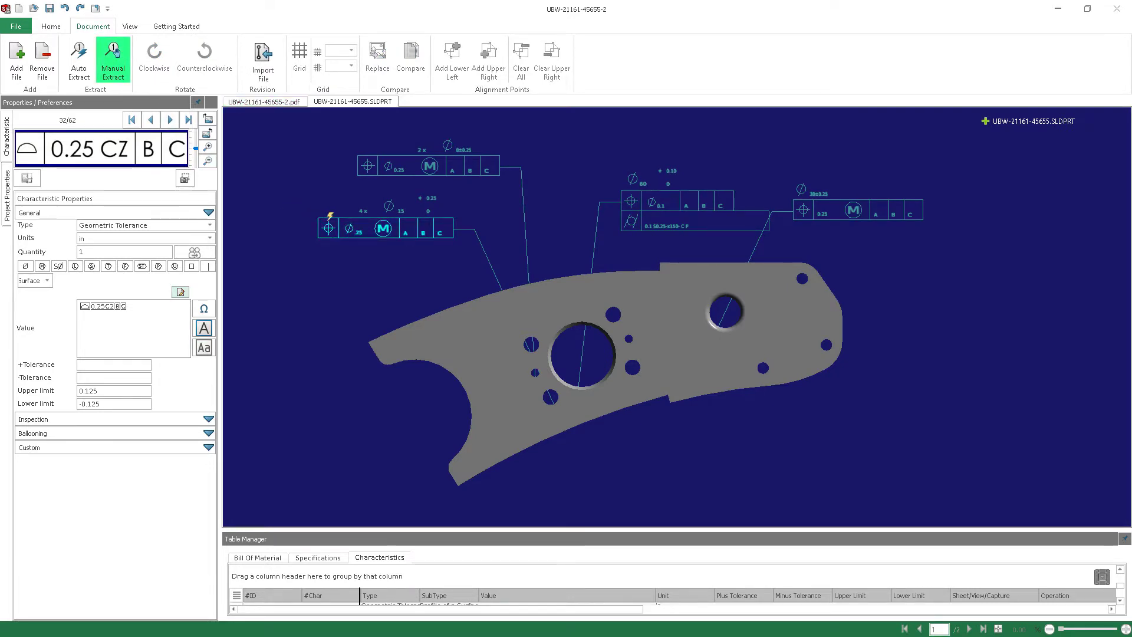
left_click(330, 217)
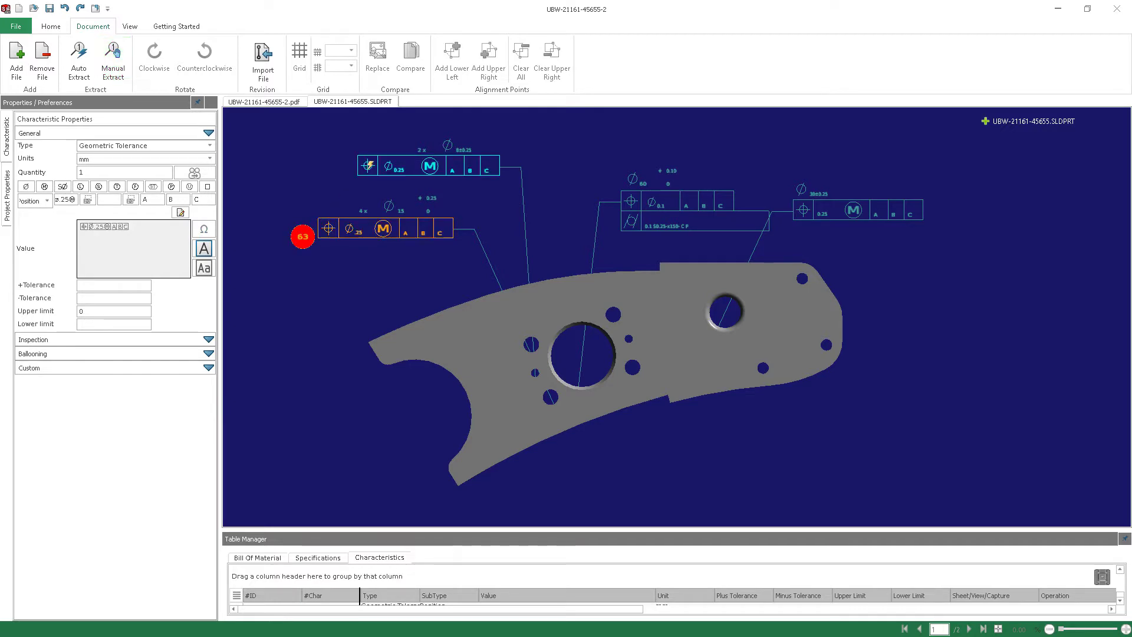
left_click(368, 165)
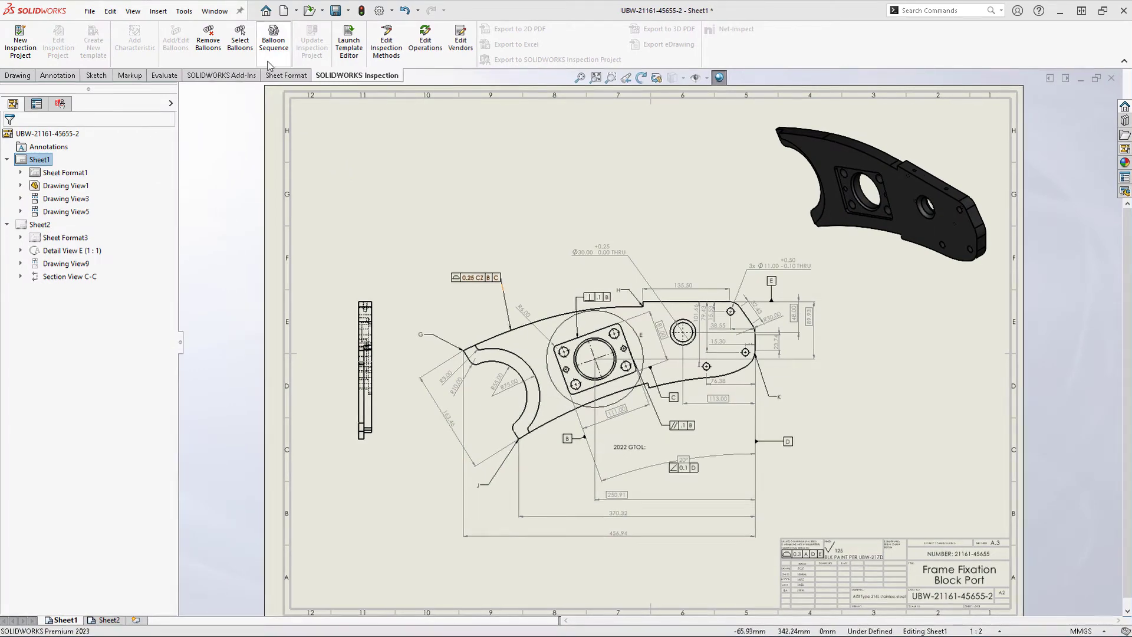
- In the SOLIDWORKS drawing, add the balloon sequence Sequence2 with a starting value of 100
left_click(273, 41)
left_click(34, 378)
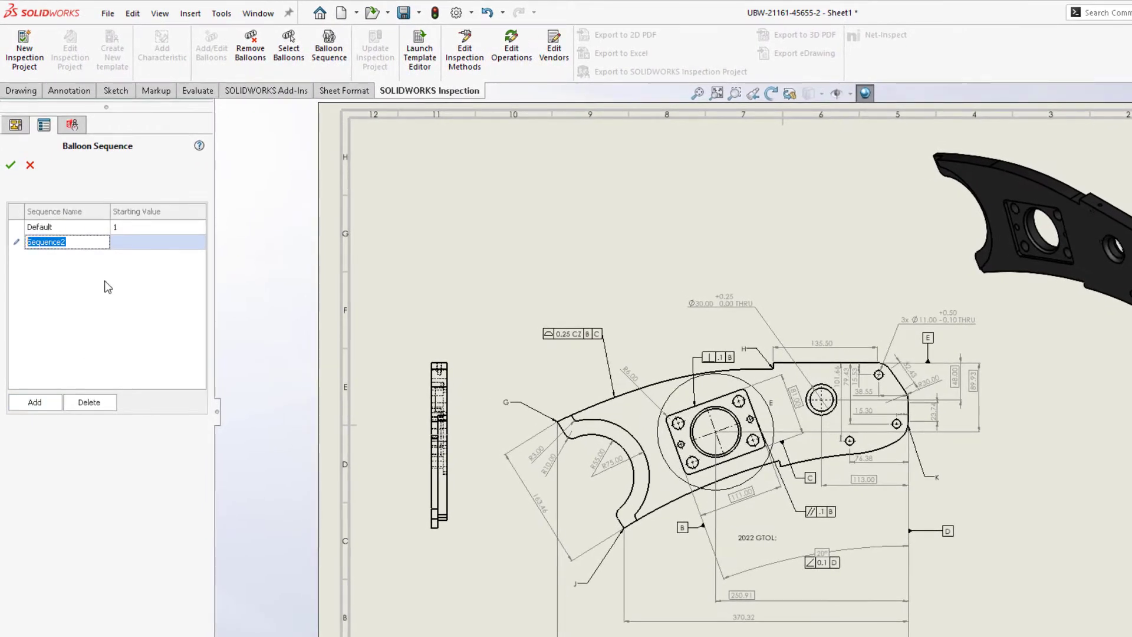
left_click(115, 228)
type("100")
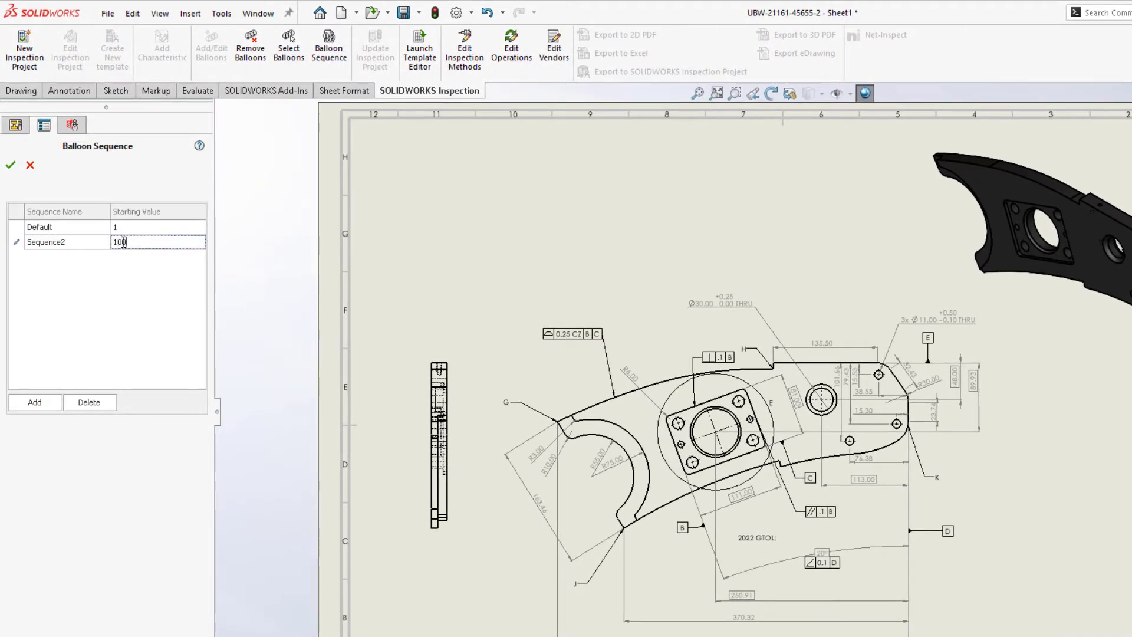
- Add another balloon sequence named Drilling and accept the balloon sequence settings
left_click(56, 401)
type("Drilling")
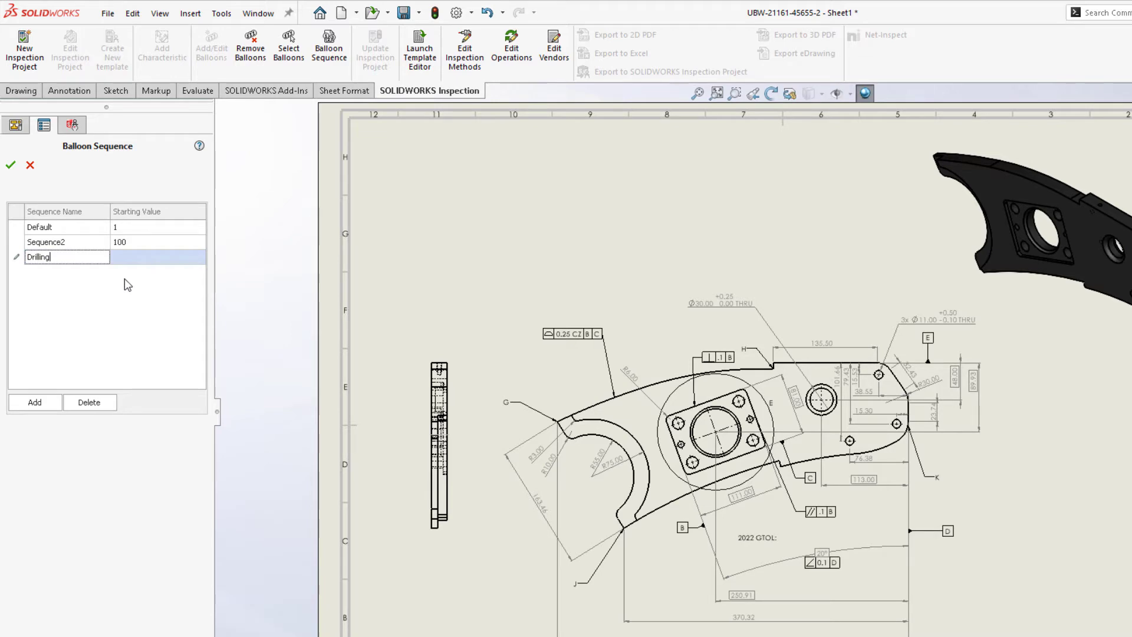
left_click(128, 257)
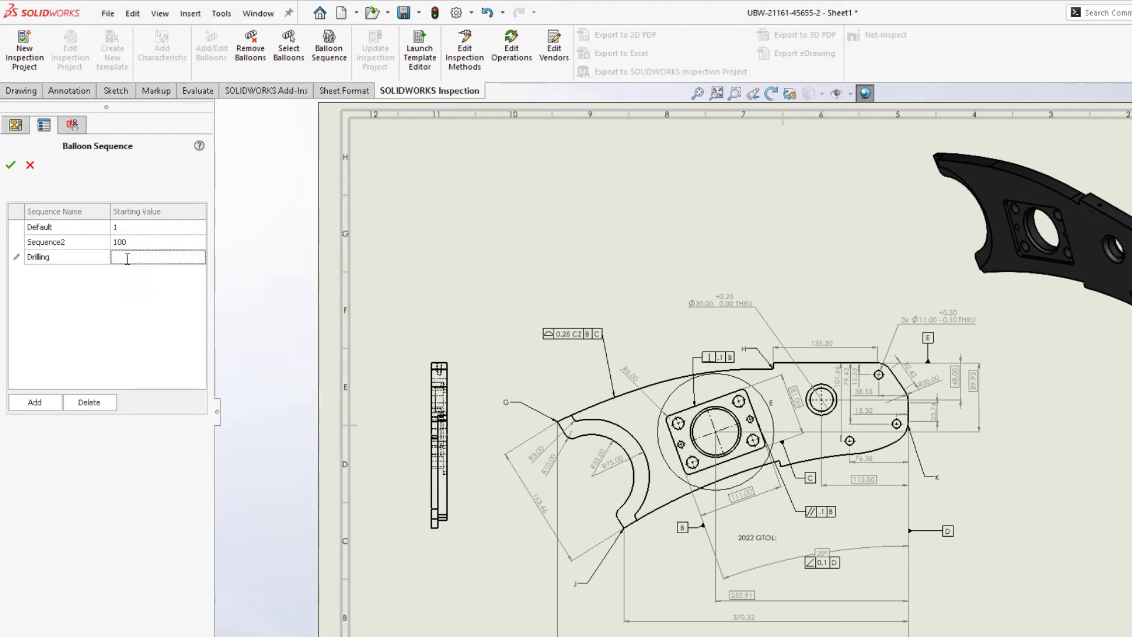
left_click(10, 165)
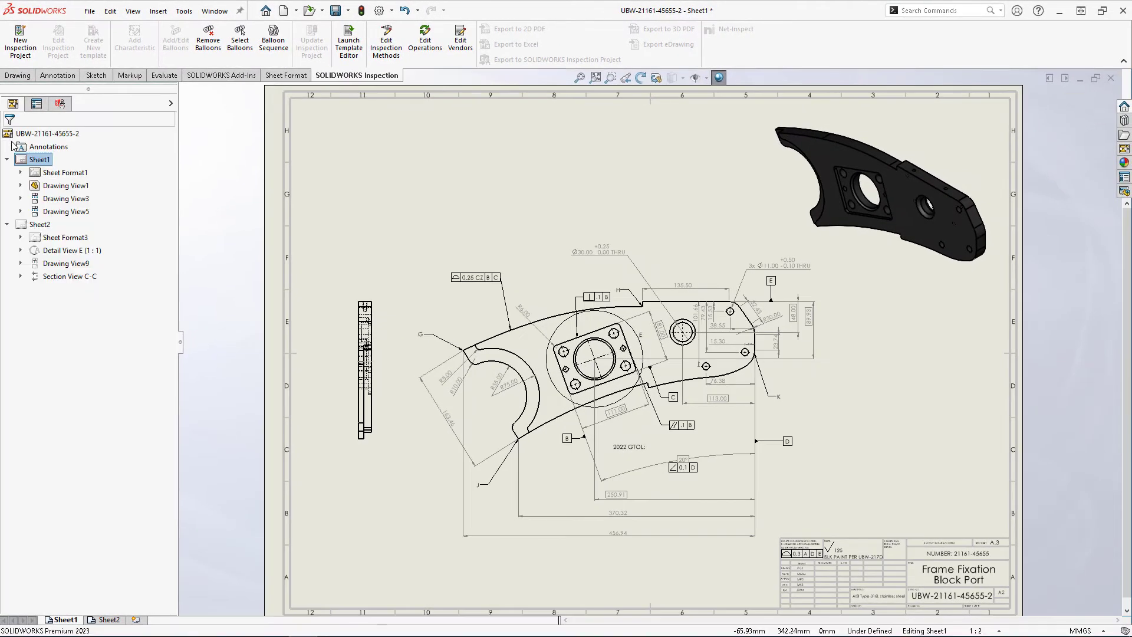
- Start a new inspection project from the default.swidot template and proceed to its extraction settings
left_click(20, 41)
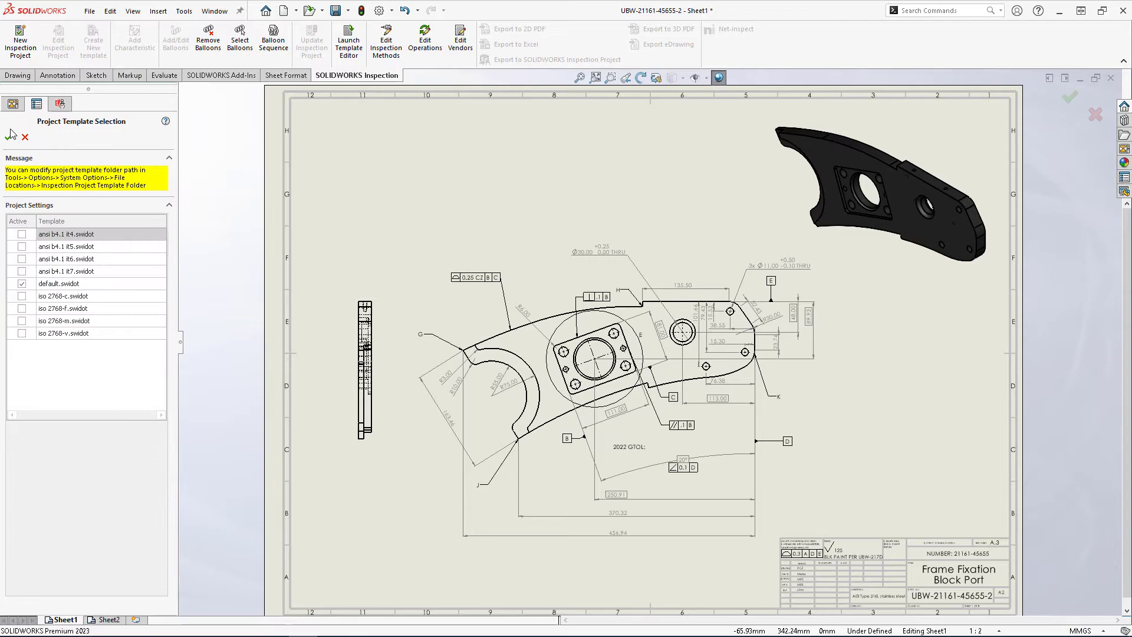
left_click(10, 137)
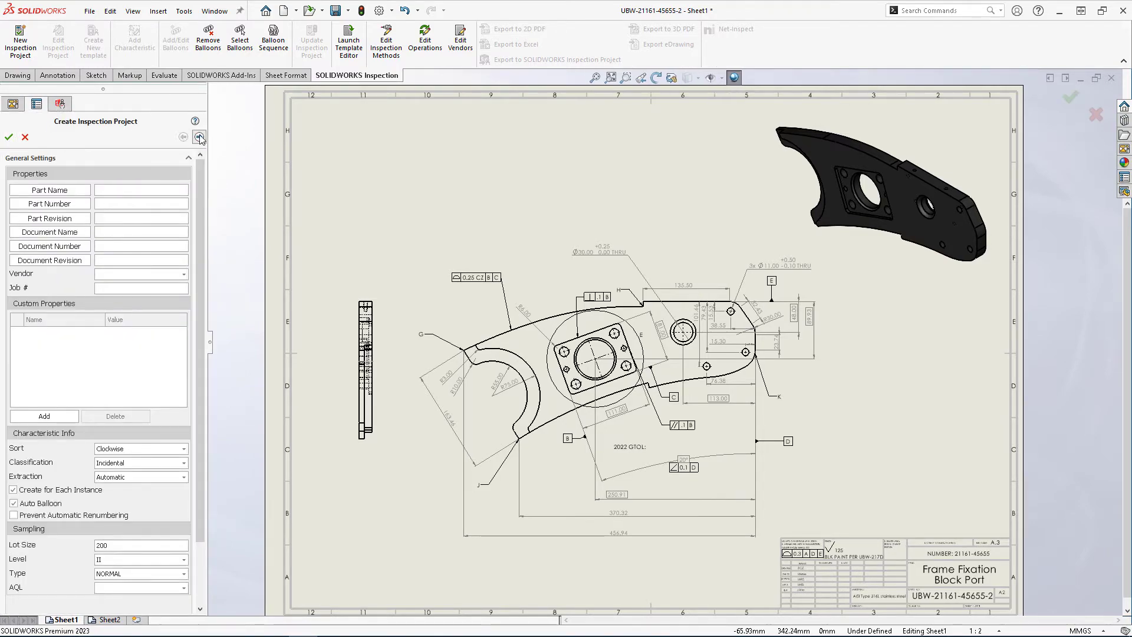
left_click(199, 138)
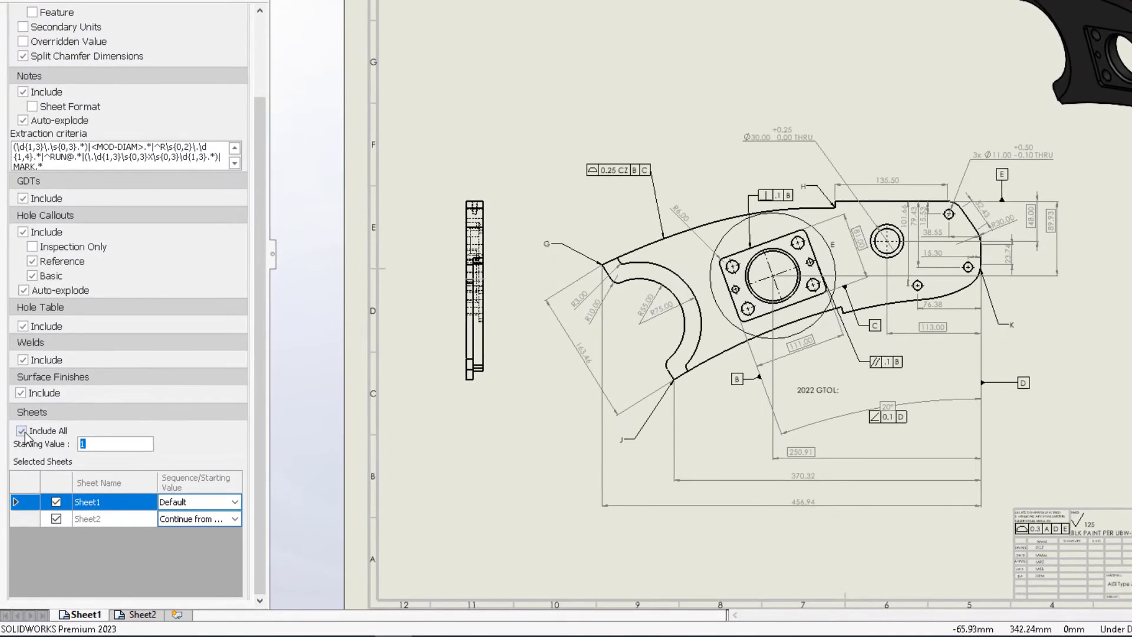
- Include Sheet1 and Sheet2 individually, assign Sequence2 to Sheet2, and create the inspection project
left_click(18, 554)
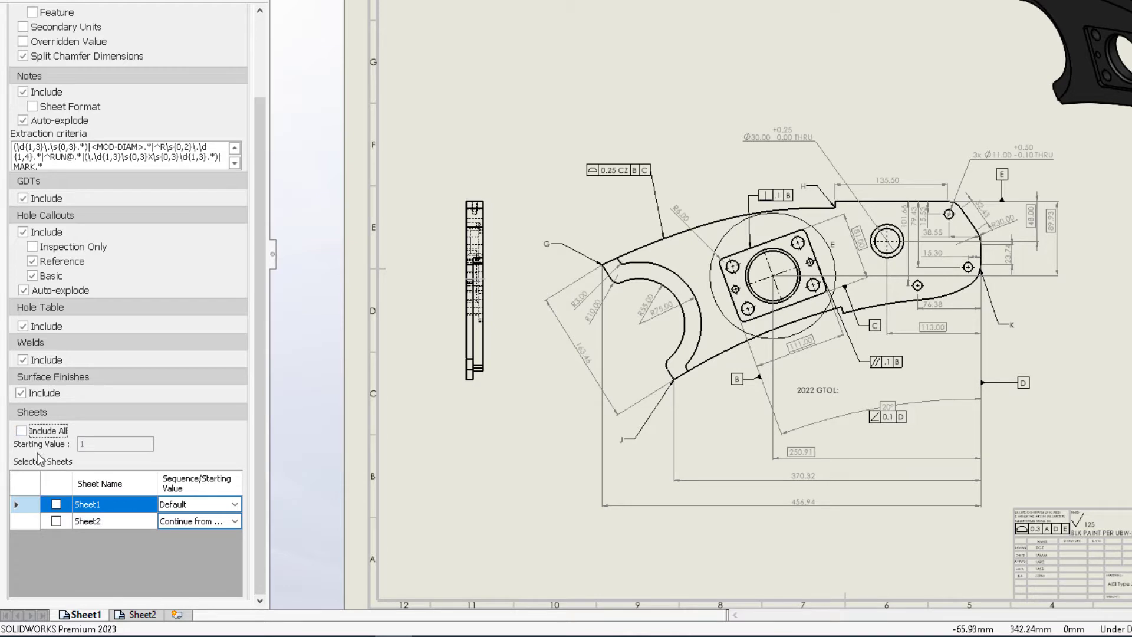
left_click(56, 520)
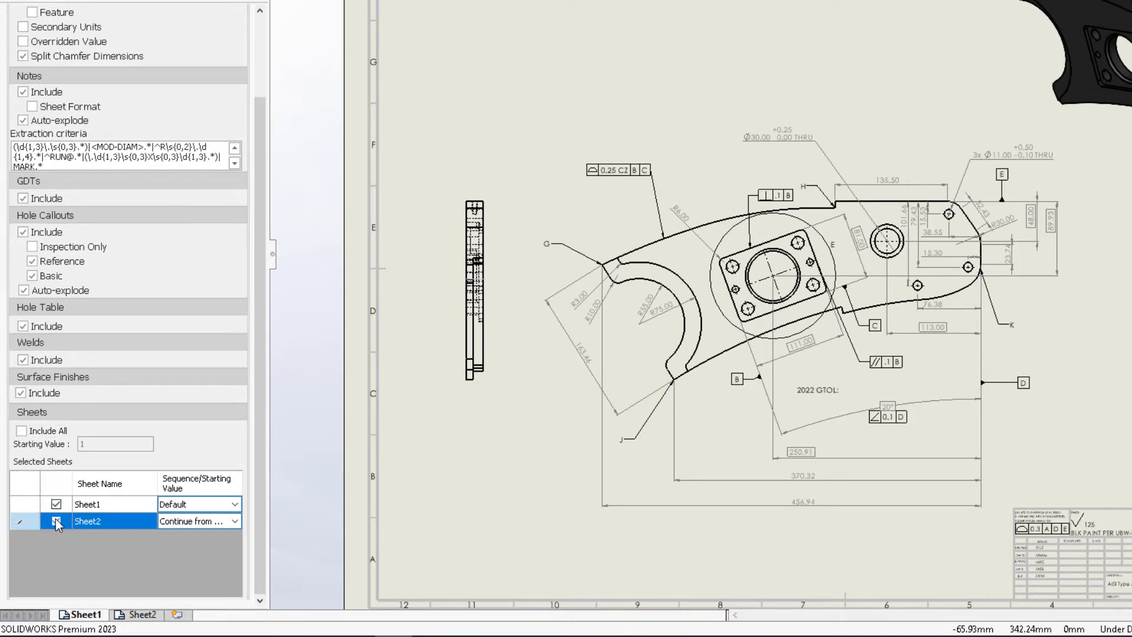
left_click(235, 521)
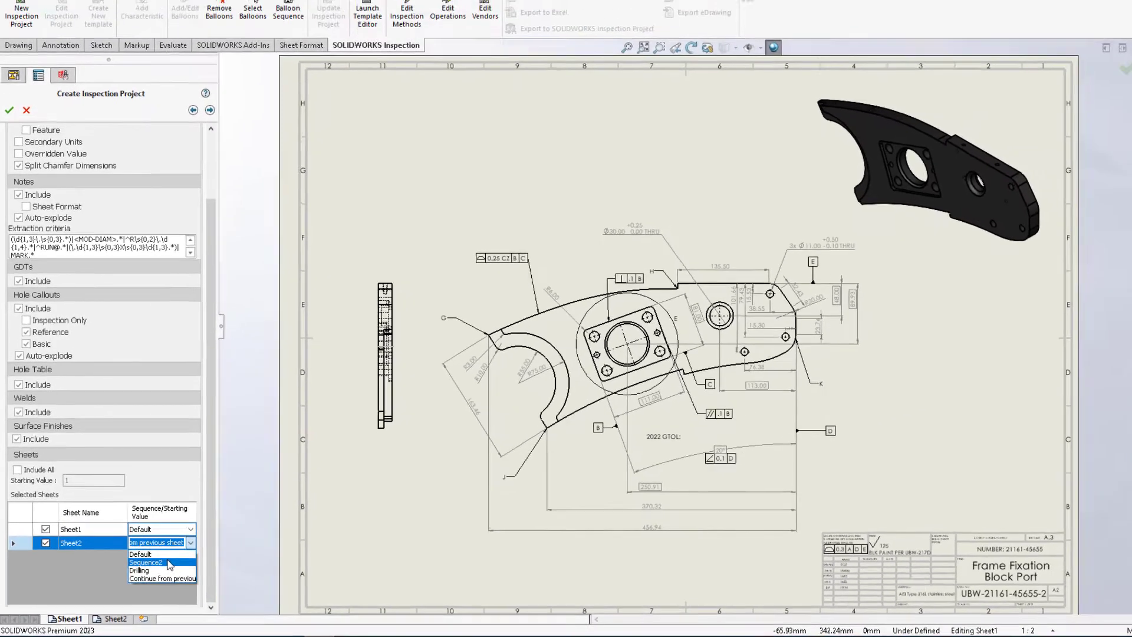
left_click(202, 546)
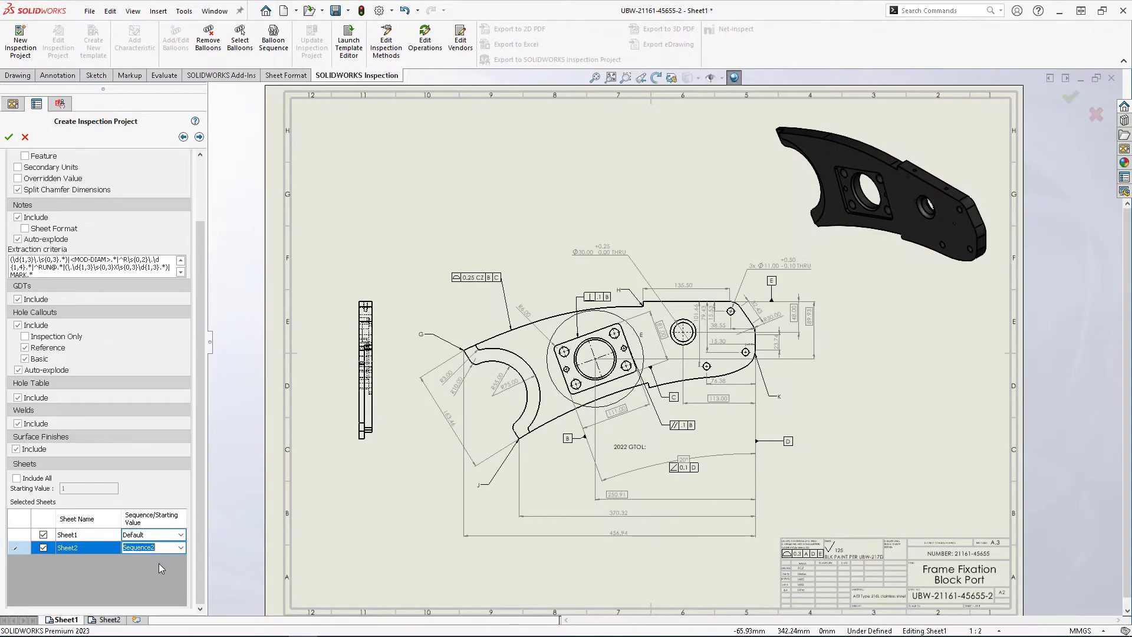
left_click(8, 136)
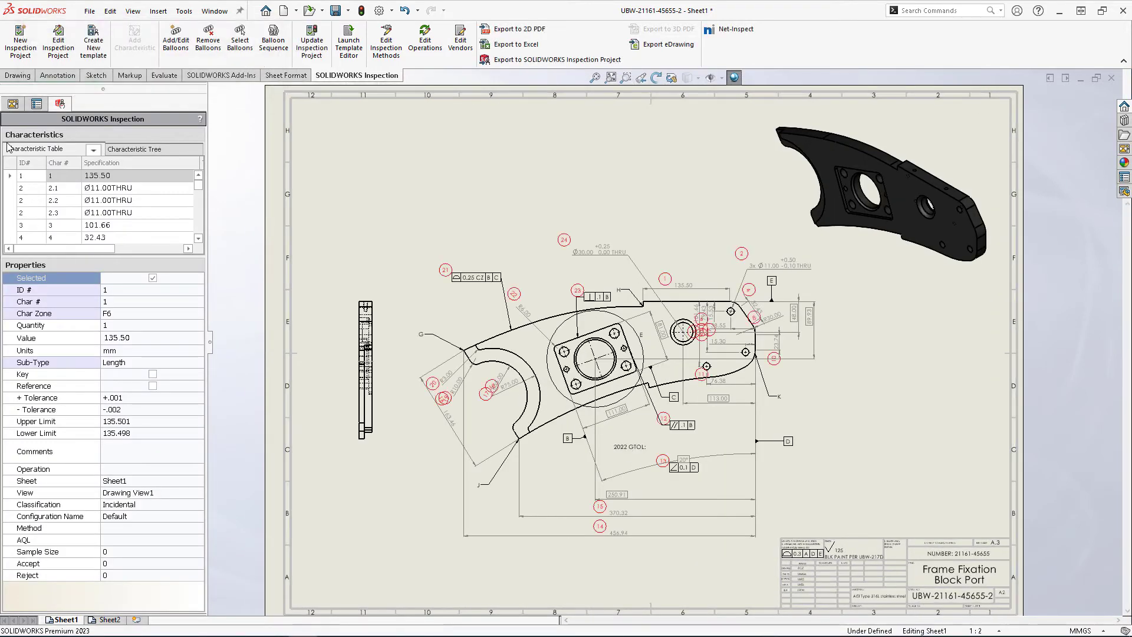
- Examine the balloon numbering on Sheet1 and Sheet2
scroll(652, 516, "down", 3)
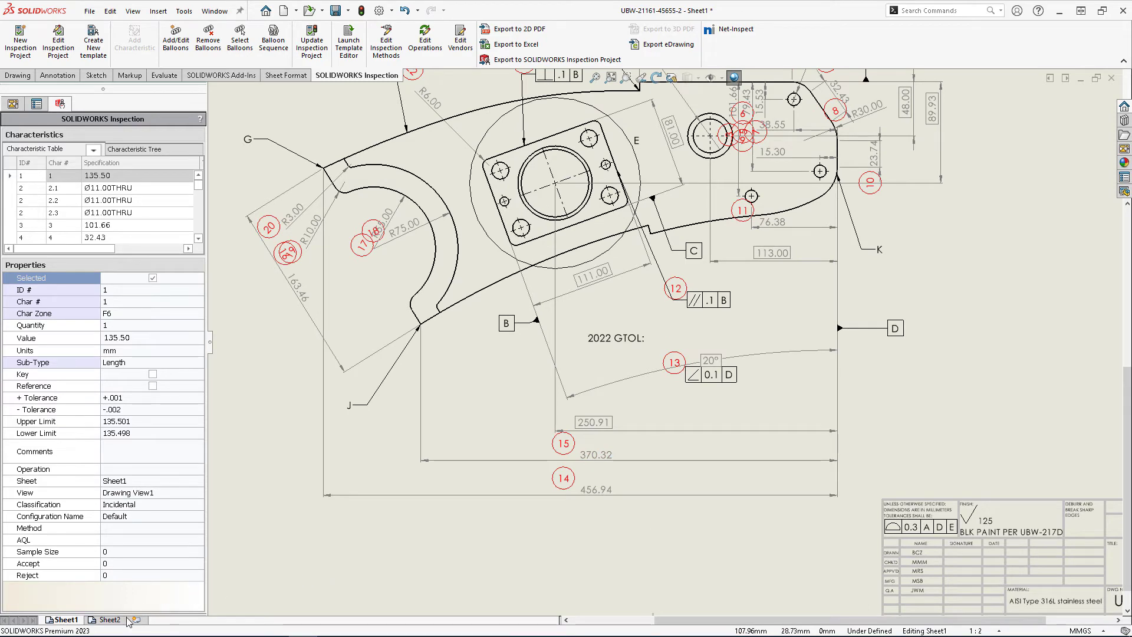
left_click(108, 620)
scroll(499, 289, "down", 5)
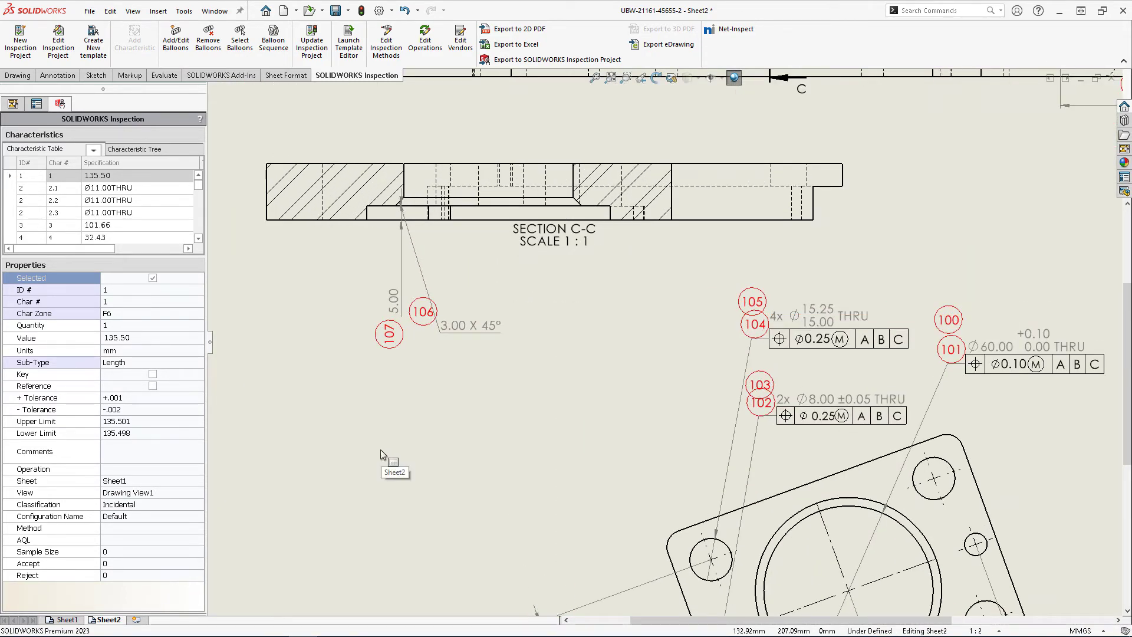
key("f")
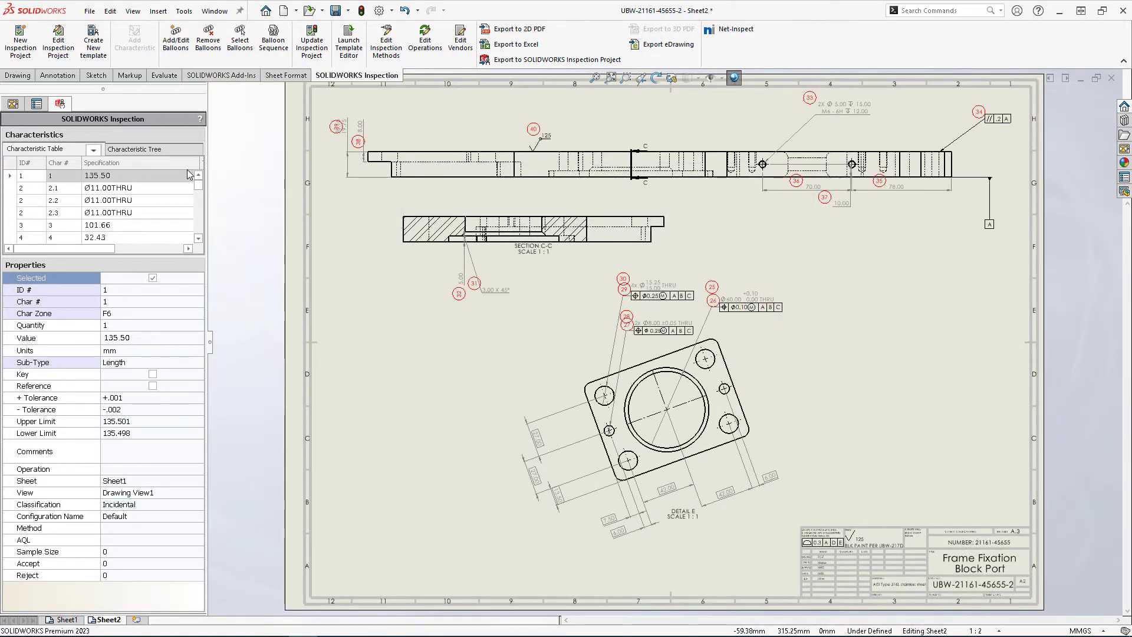
- Move Sheet2 ahead of Sheet1 in the characteristic tree and select Sheet2
left_click(184, 150)
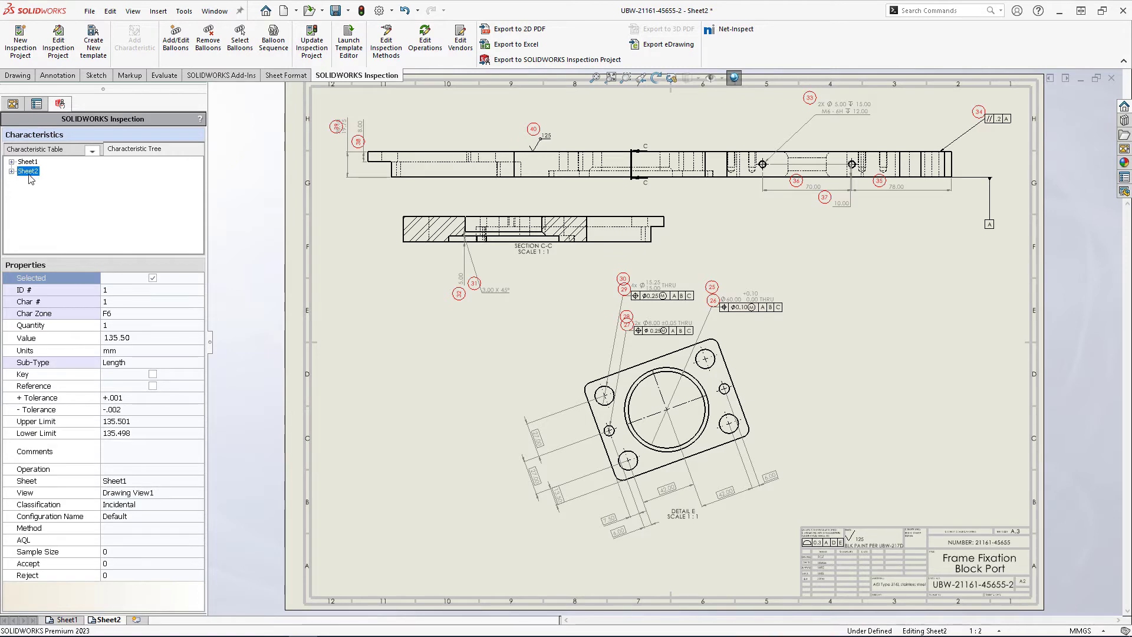
left_click_drag(26, 172, 27, 162)
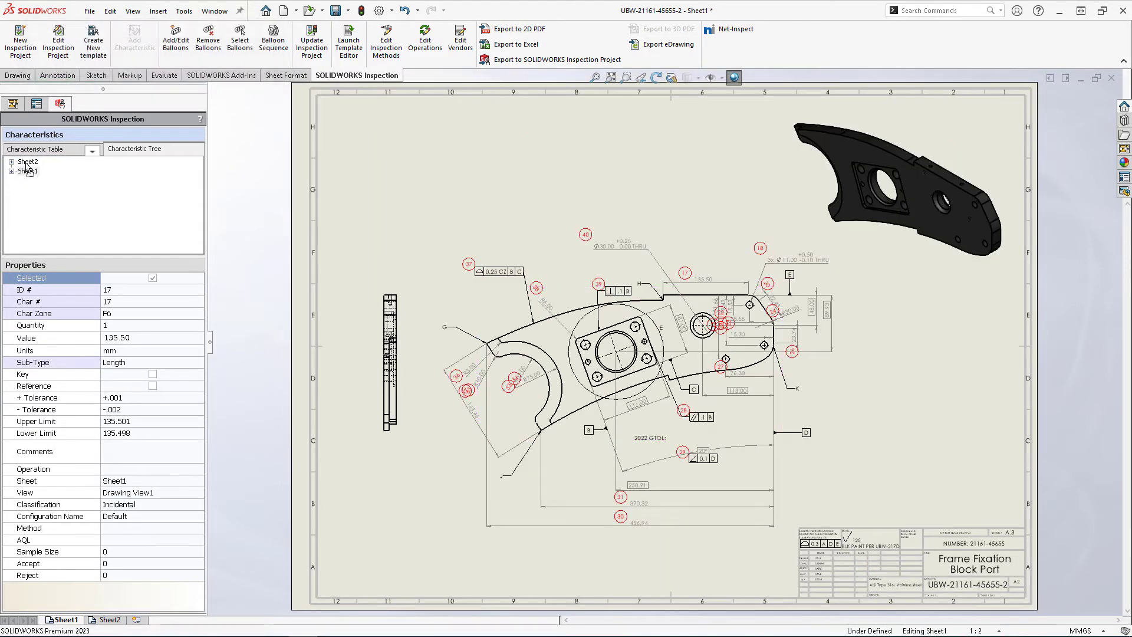
left_click(26, 165)
- Expand Sheet2 in the characteristic tree and move Drawing View9 ahead of Detail View E
left_click(11, 161)
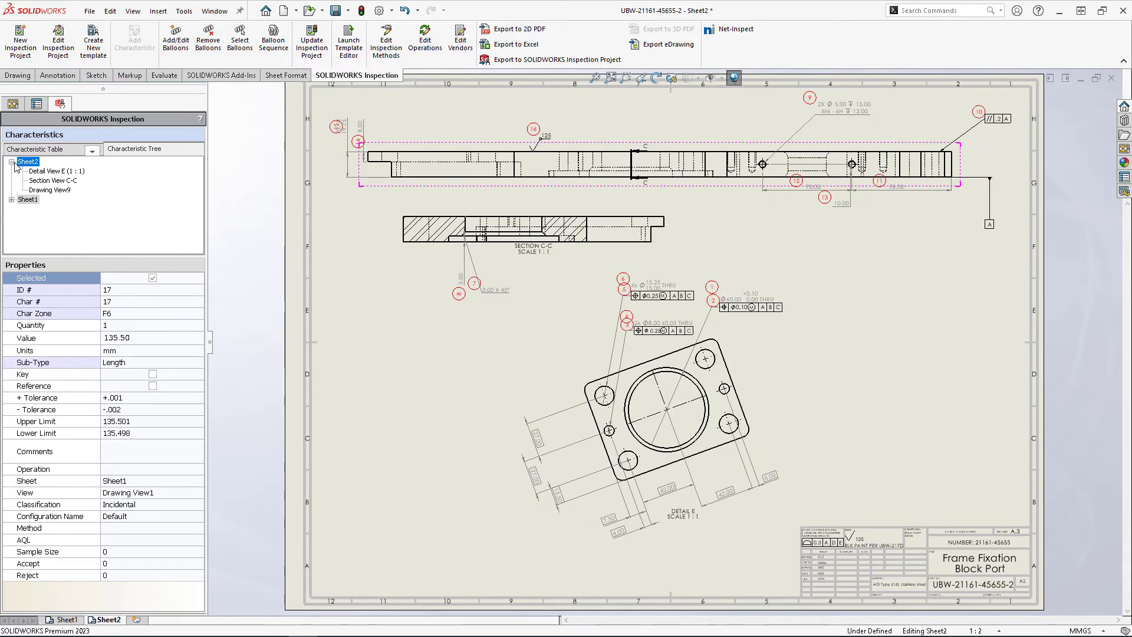
scroll(595, 268, "down", 3)
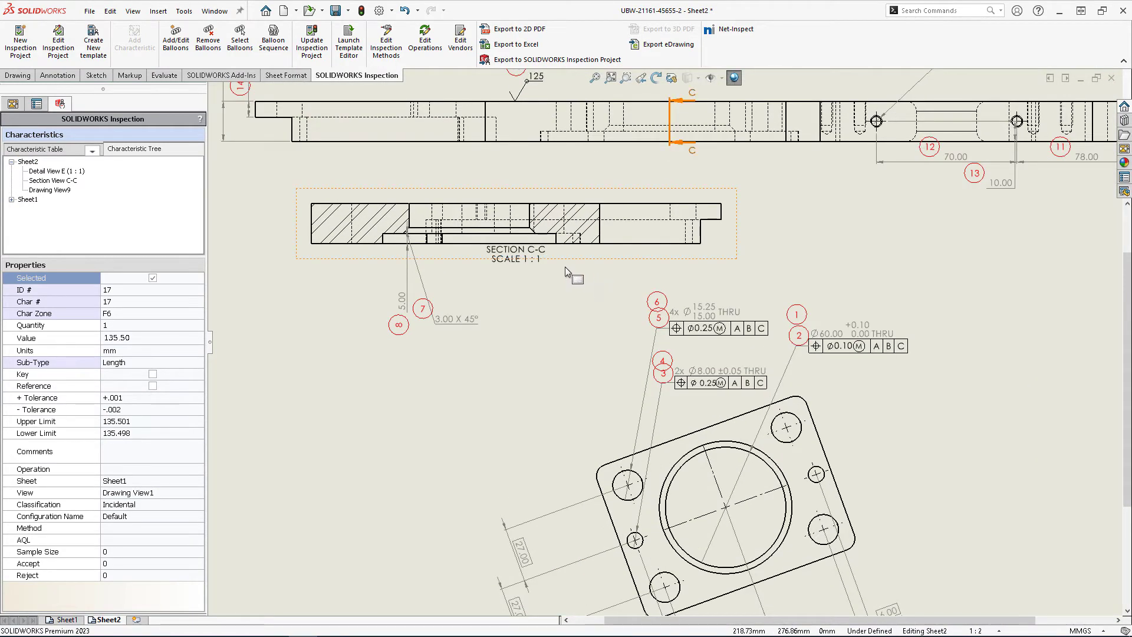
middle_click_drag(565, 267, 607, 362)
left_click(51, 189)
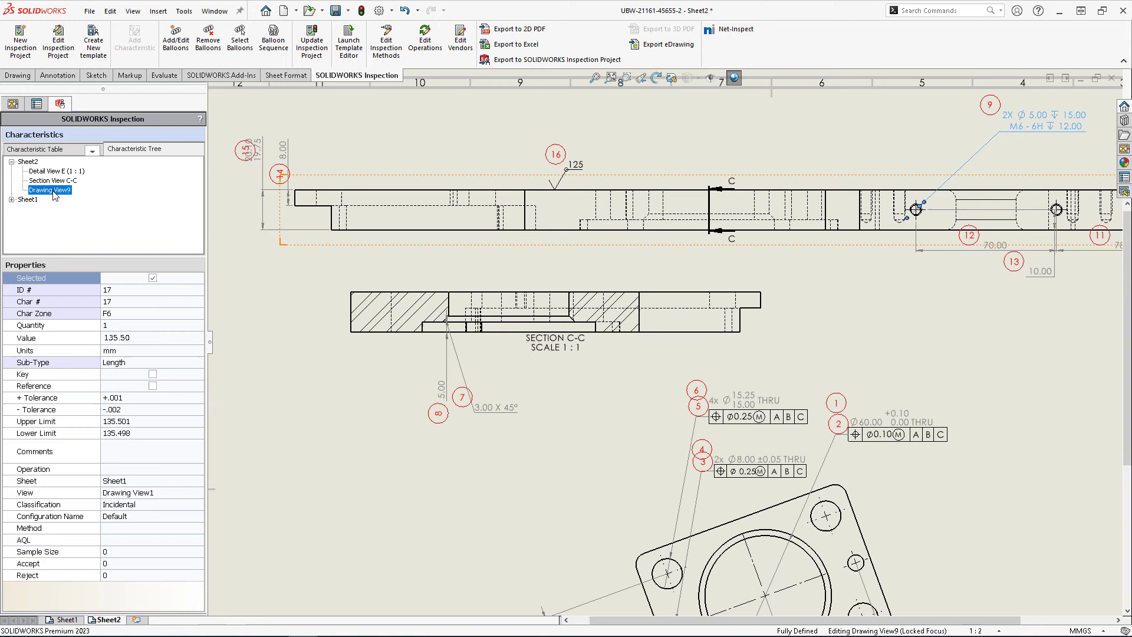
left_click_drag(55, 191, 53, 175)
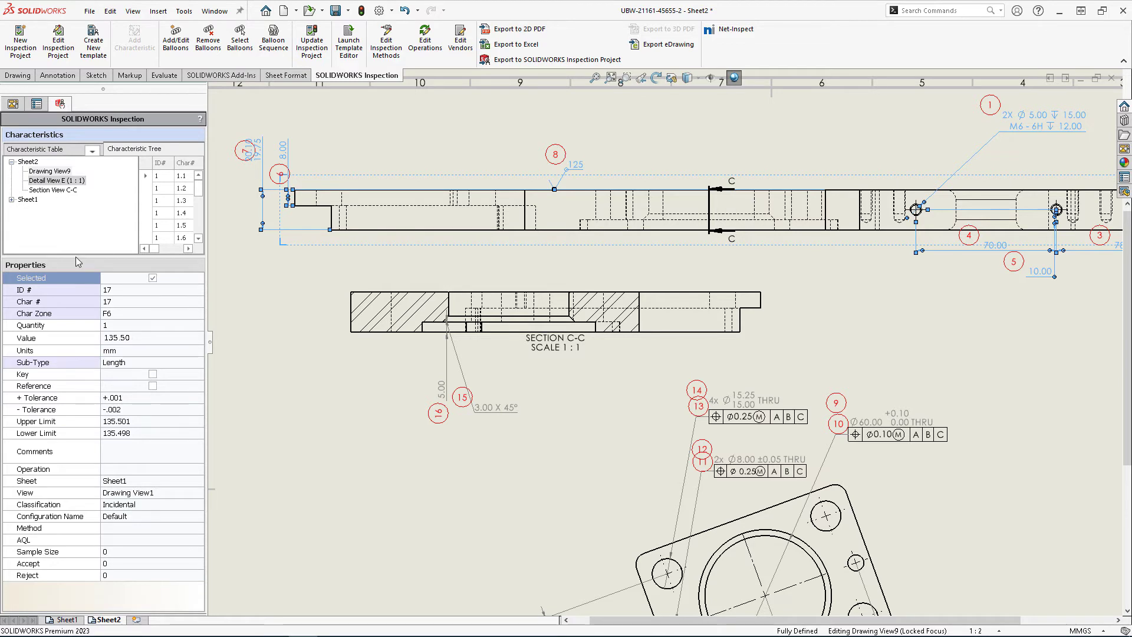
- Enlarge the characteristics list and display it as the characteristic table
left_click_drag(76, 257, 76, 375)
left_click(76, 153)
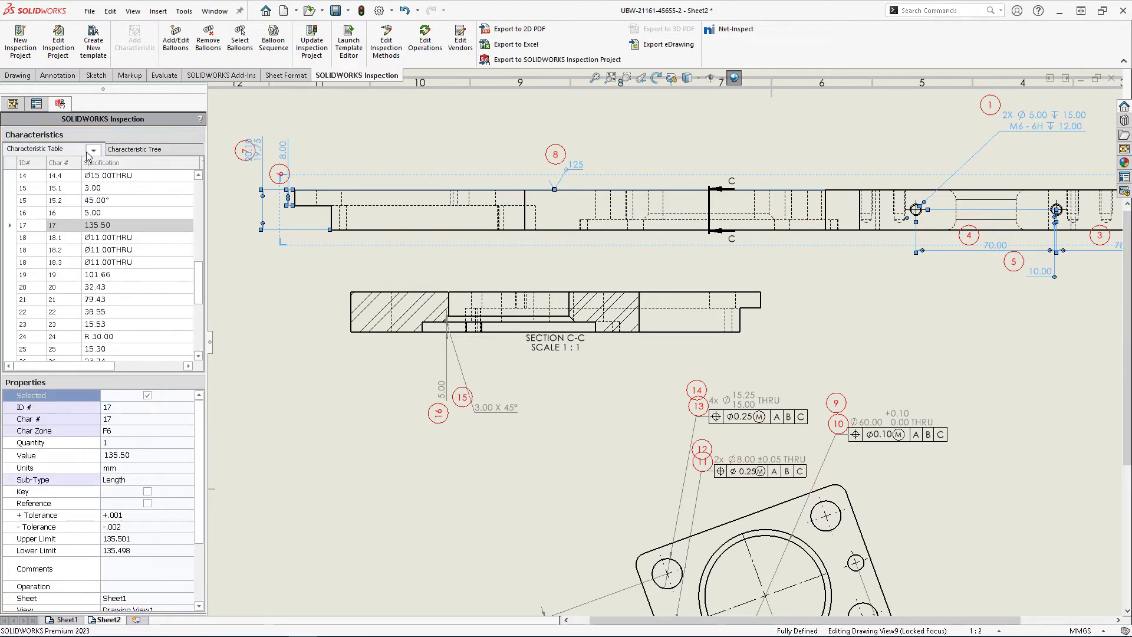
- Move the 456.94 characteristic between 38.55 and 15.53 in the characteristic table
left_click(92, 150)
left_click(136, 167)
left_click_drag(46, 215, 46, 215)
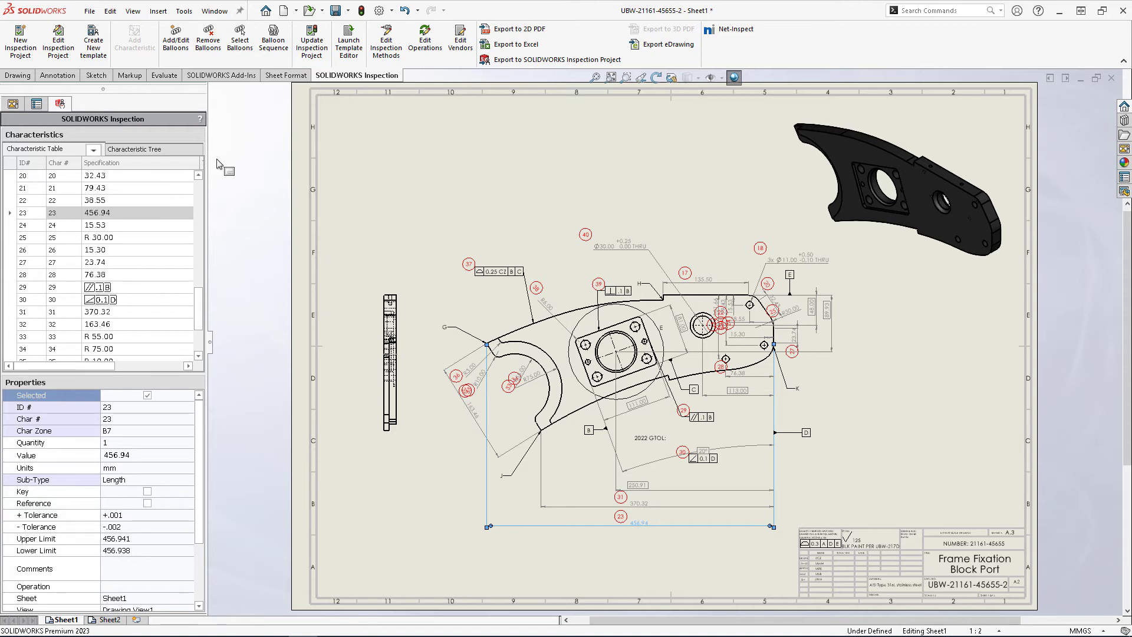
- Set up a 2D PDF export of the drawing sheets as separate PDFs and include Sheet2
left_click(519, 30)
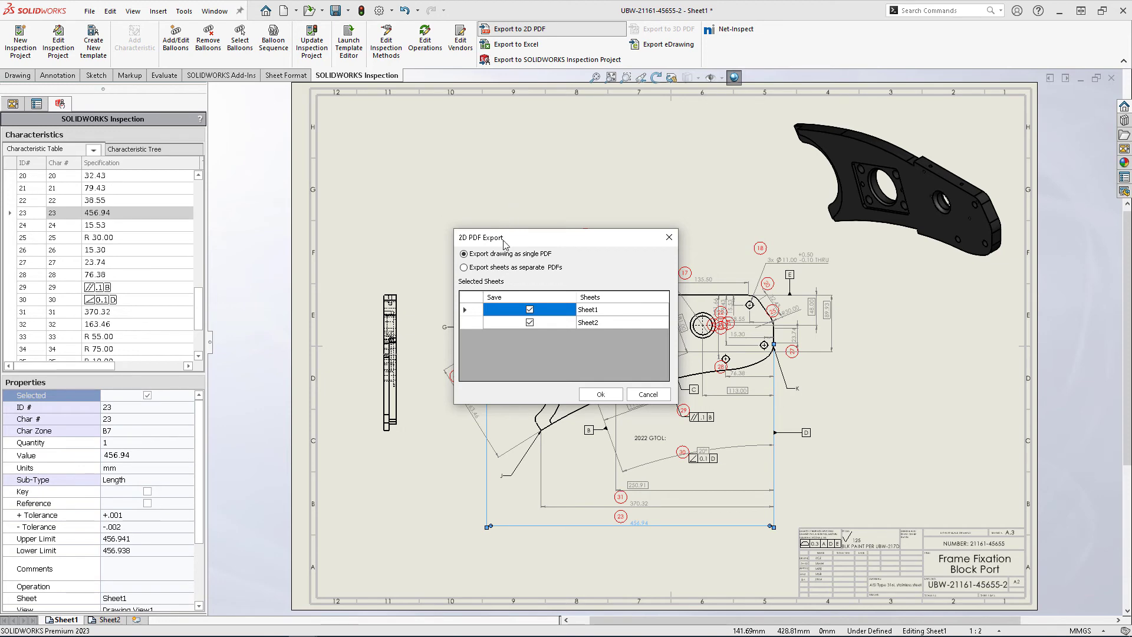
left_click(497, 269)
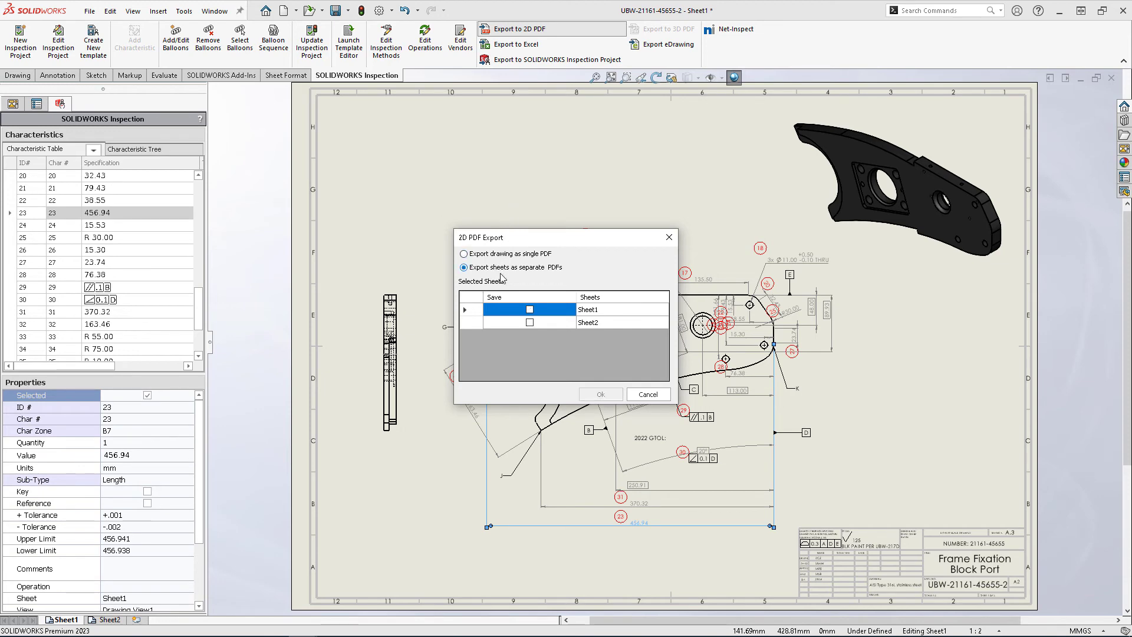
left_click(529, 323)
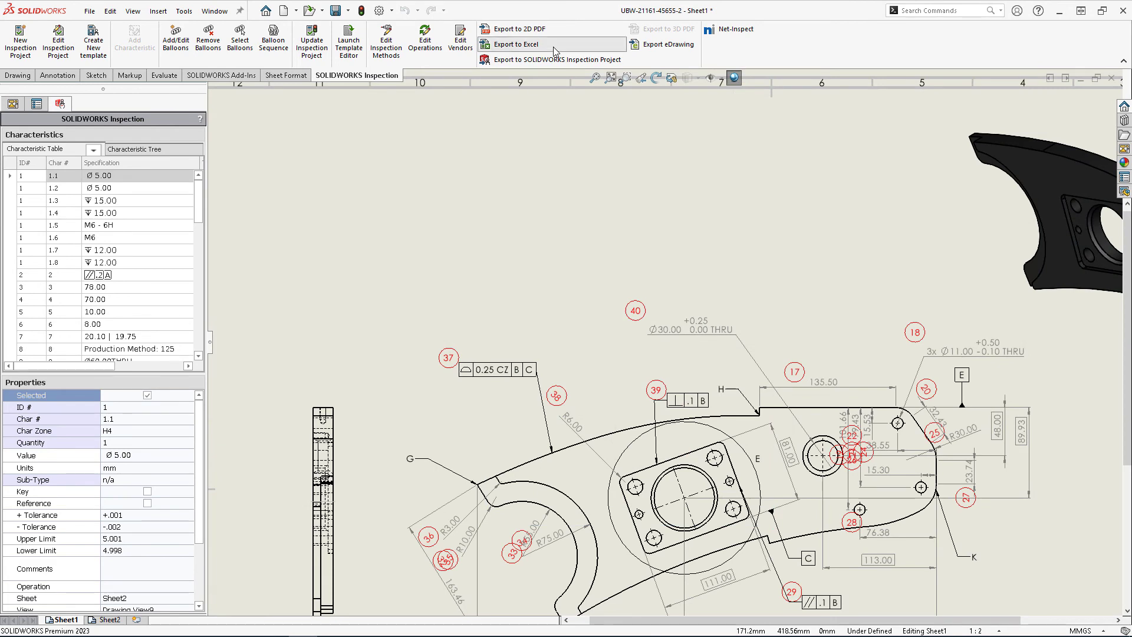
- Set up an Excel export of the inspection report to separate Excel files for Sheet1 and Sheet2
left_click(515, 45)
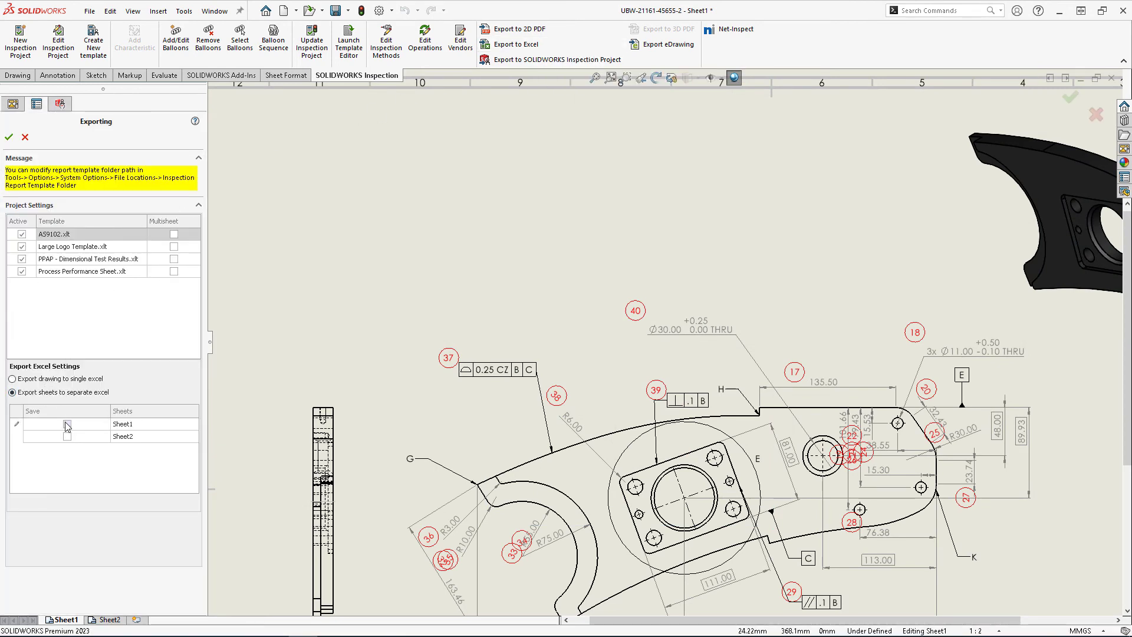
left_click(67, 424)
left_click(67, 437)
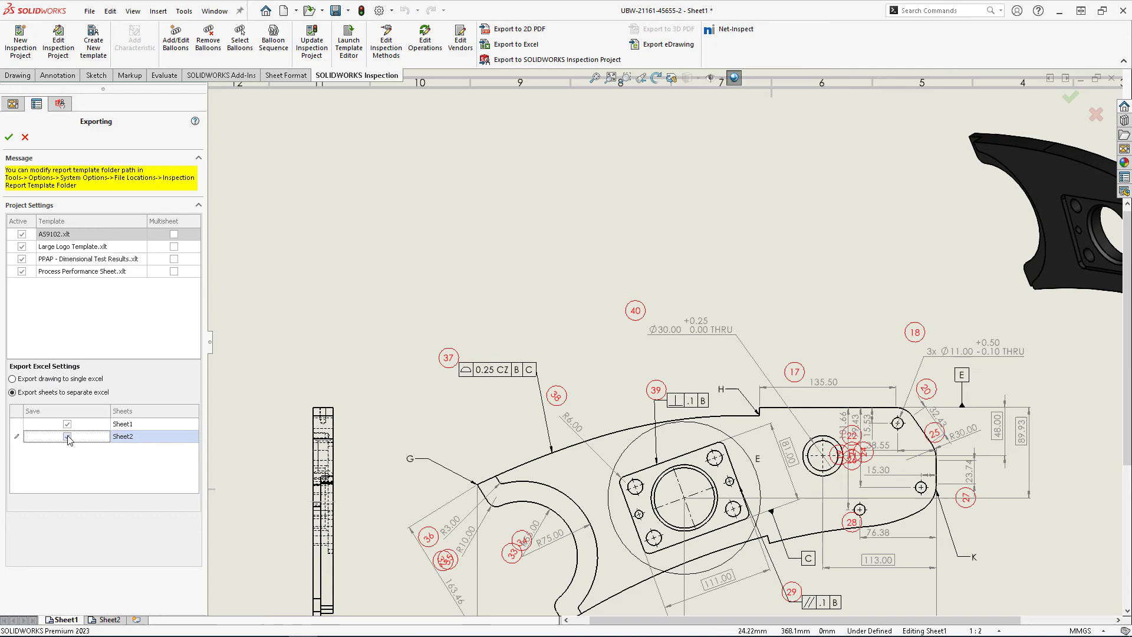